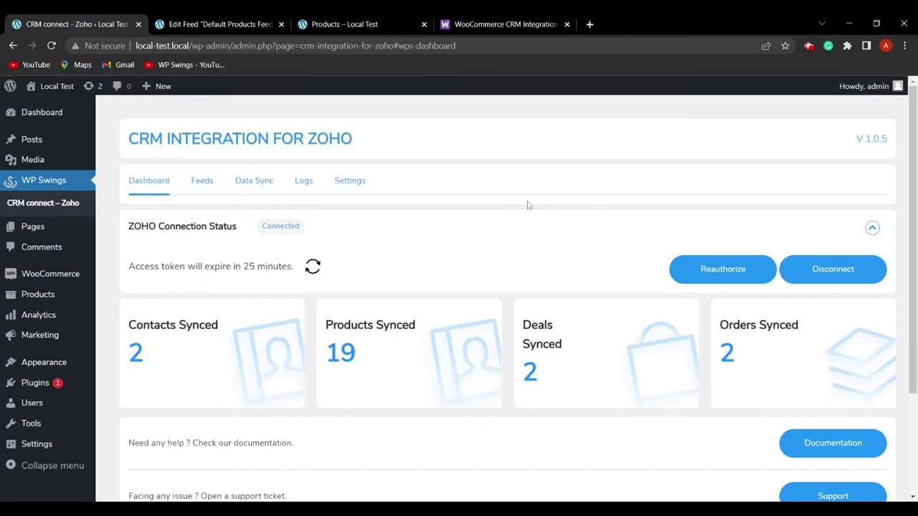
# From the Feeds list, open Default Products Feed in the feed editor.
pyautogui.click(203, 182)
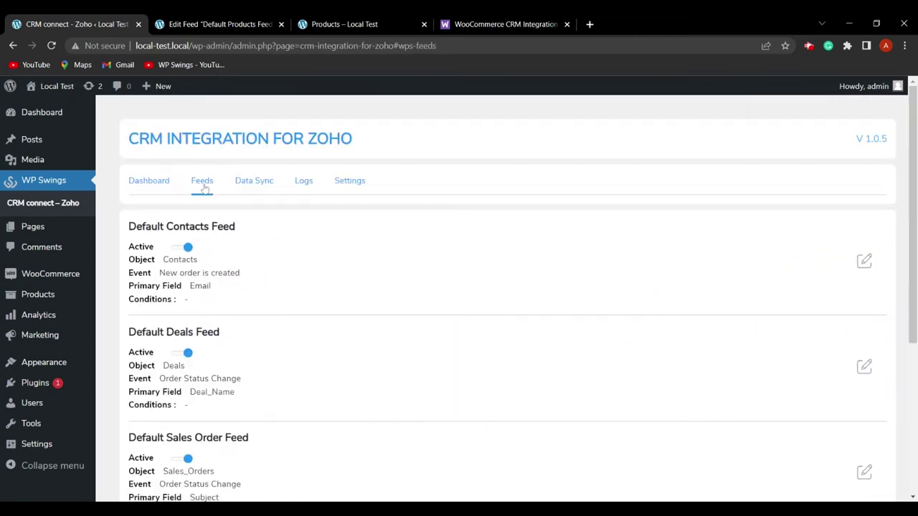
pyautogui.scroll(-5, 574, 318)
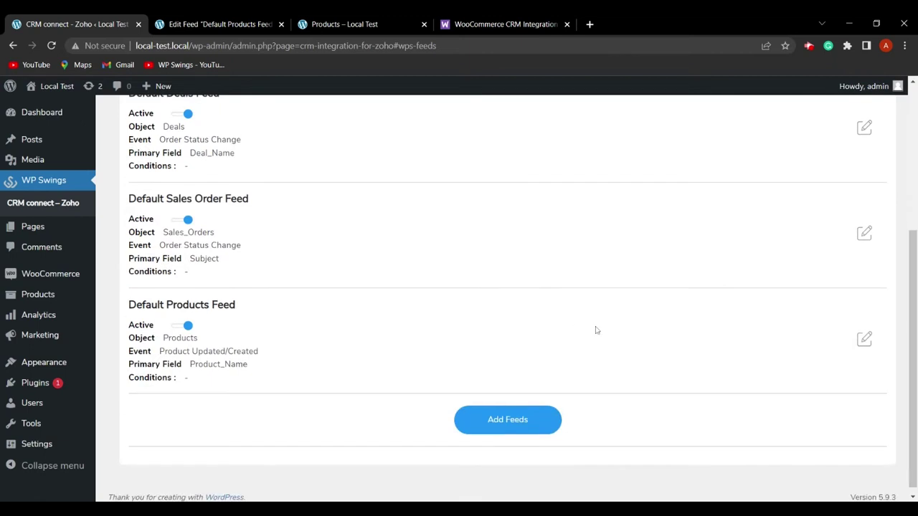
pyautogui.click(864, 340)
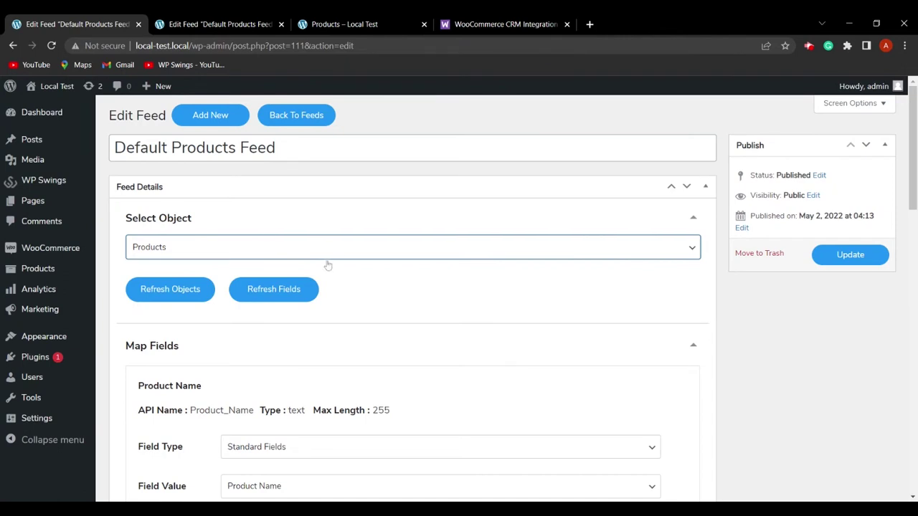
# Switch the feed's Select Object to Quotes, then back to Products.
pyautogui.click(221, 385)
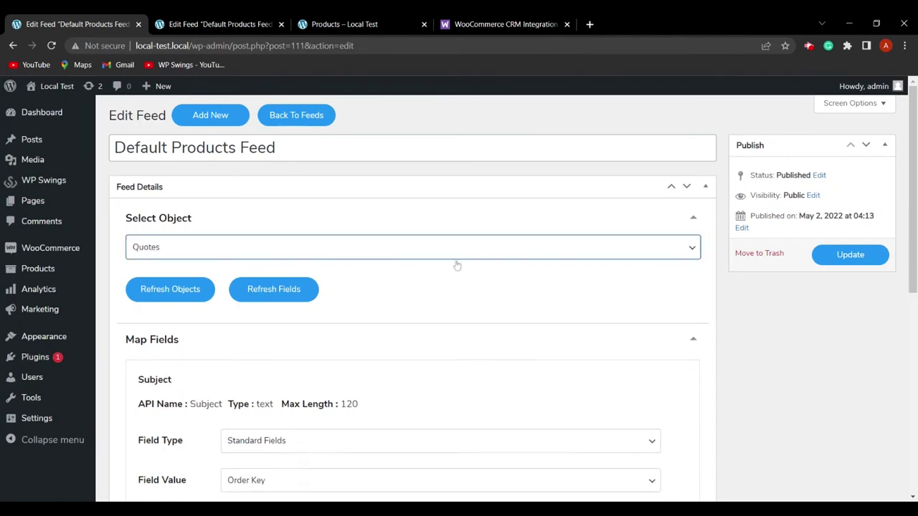
pyautogui.click(212, 377)
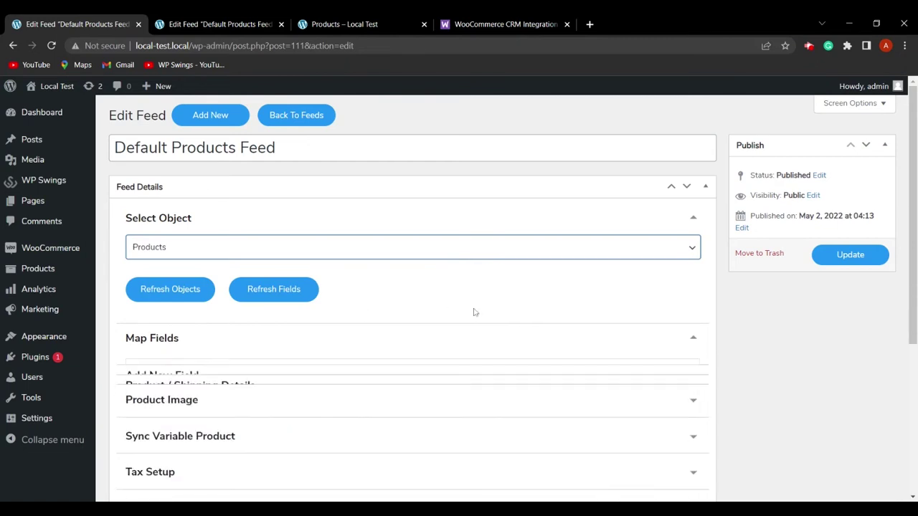
pyautogui.scroll(-2, 549, 317)
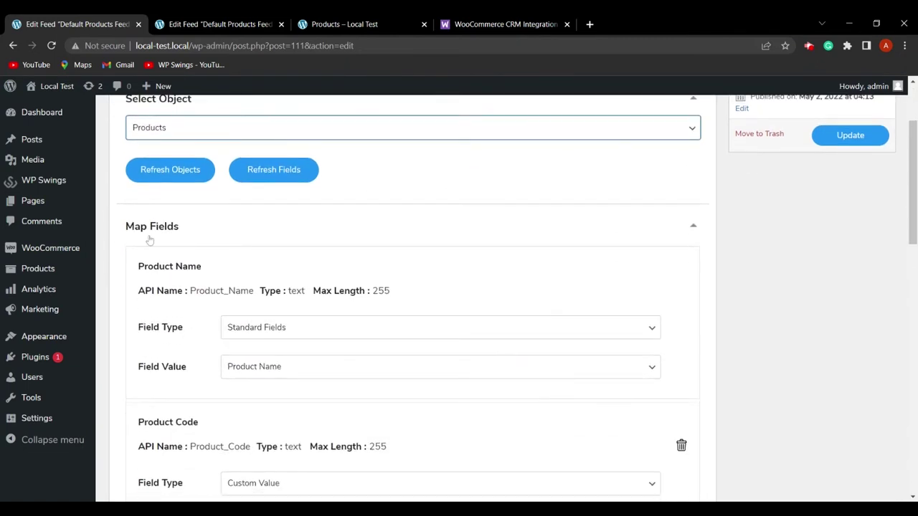
pyautogui.scroll(-2, 538, 297)
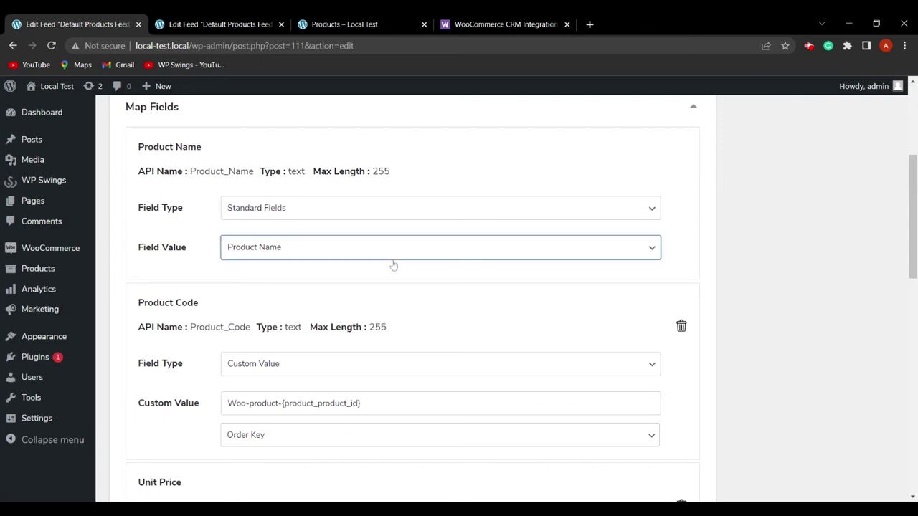
# Set the Product Name field value to Product Status.
pyautogui.press('Down')
pyautogui.press('Down')
pyautogui.press('Down')
pyautogui.click(840, 255)
pyautogui.scroll(2, 840, 255)
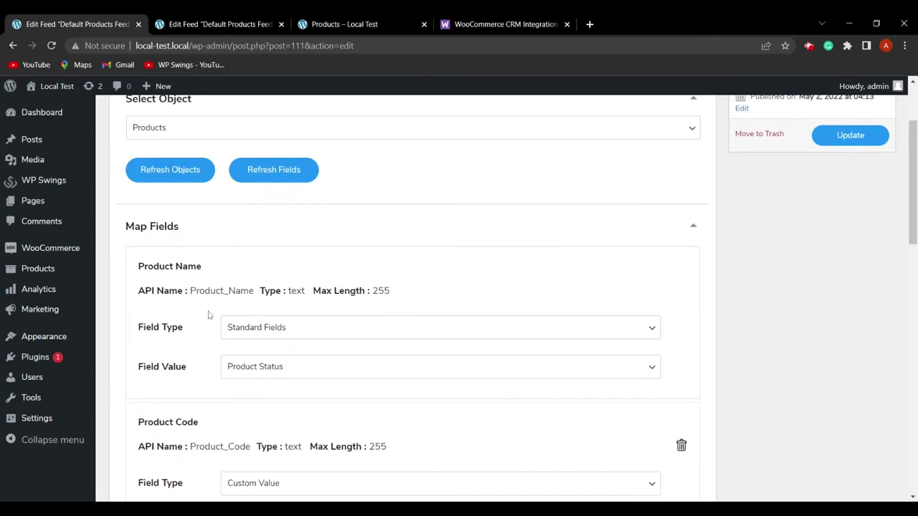
pyautogui.scroll(2, 901, 329)
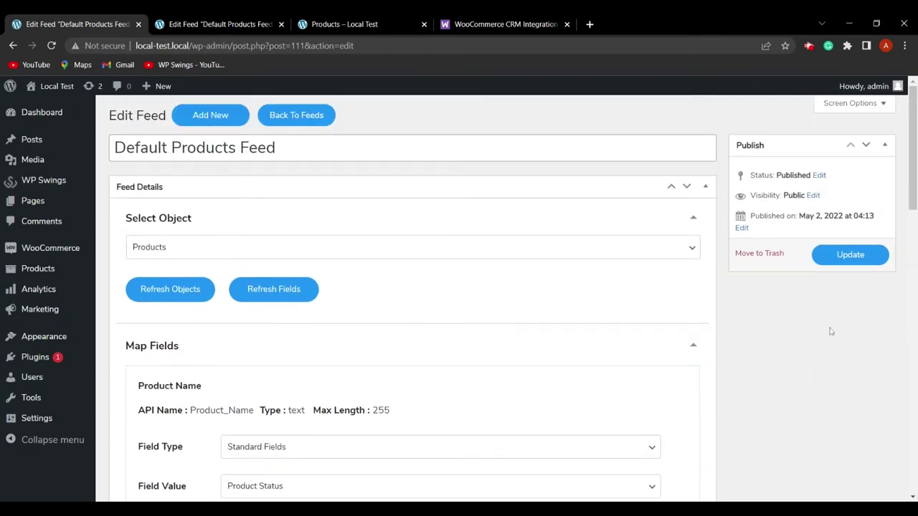
pyautogui.scroll(-11, 684, 369)
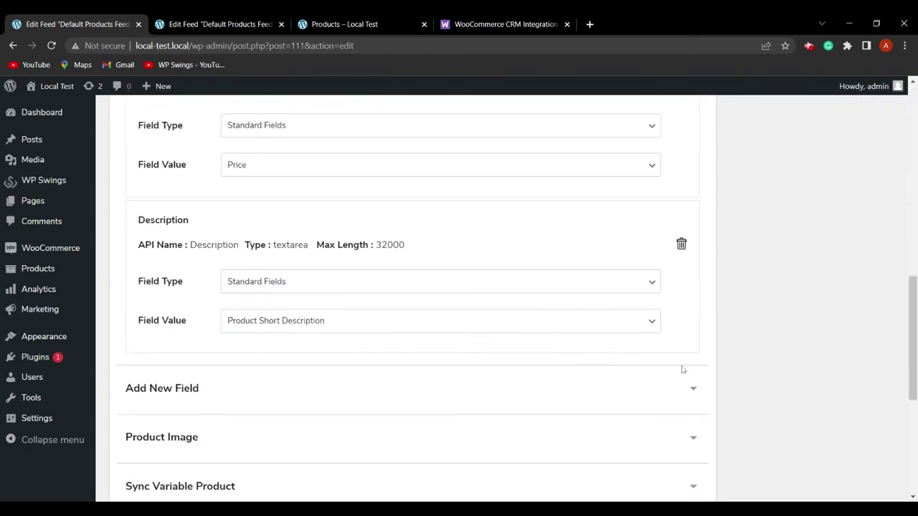
pyautogui.scroll(-2, 683, 370)
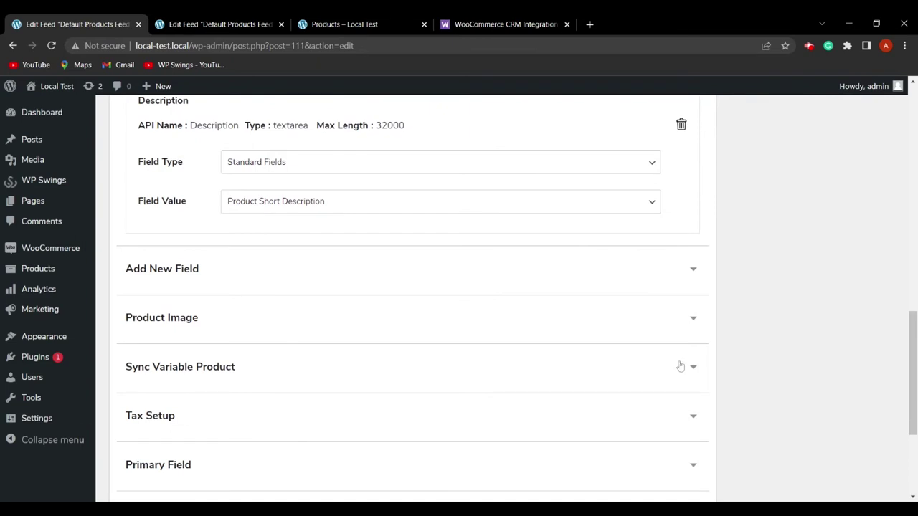
# Expand Sync Variable Product and Tax Setup, confirming both are disabled with no Zoho tax rates mapped.
pyautogui.click(669, 375)
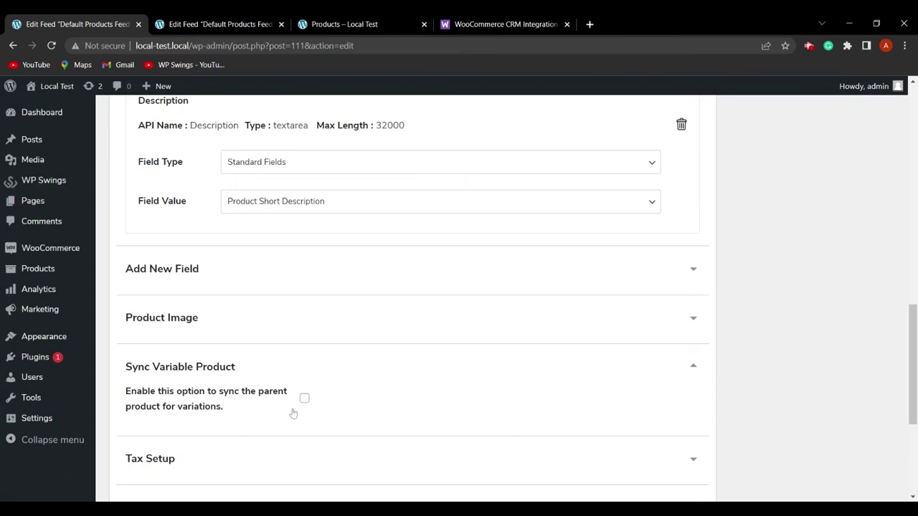
pyautogui.scroll(-1, 480, 418)
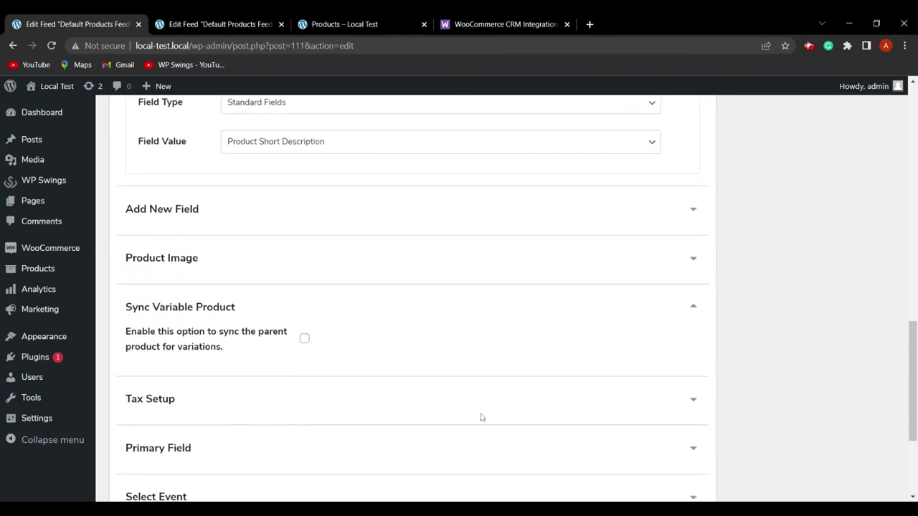
pyautogui.click(693, 400)
pyautogui.scroll(-2, 656, 399)
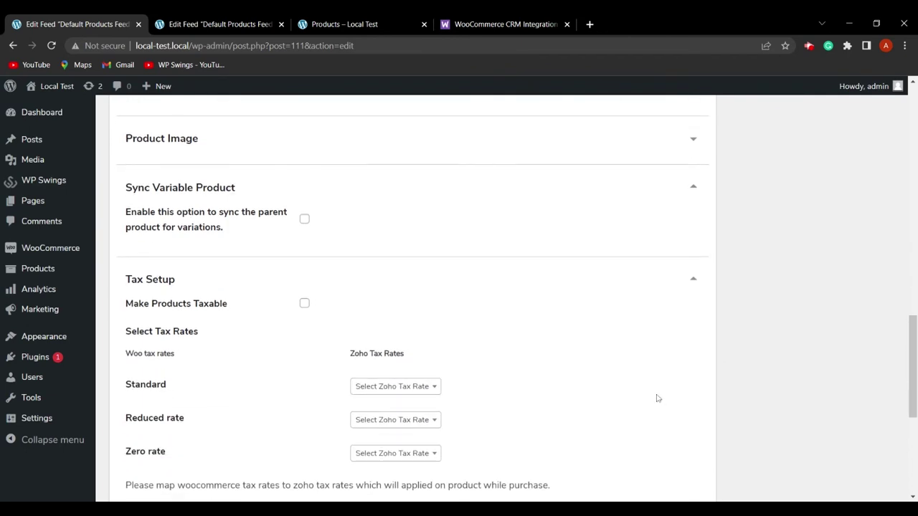
pyautogui.scroll(-1, 657, 399)
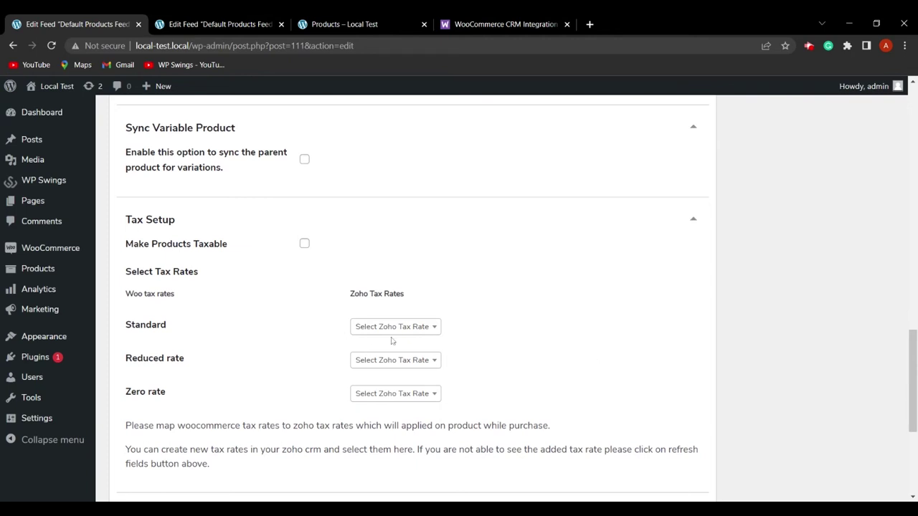
pyautogui.scroll(1, 619, 339)
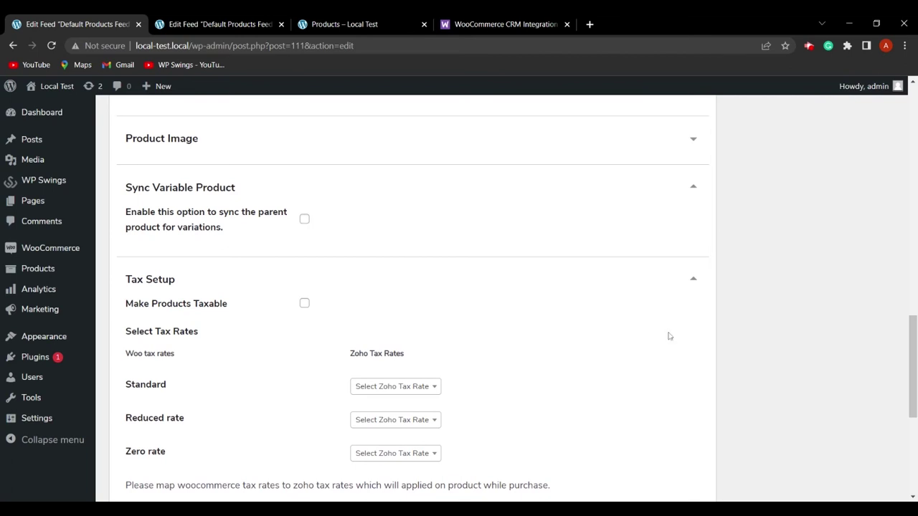
pyautogui.scroll(-5, 668, 336)
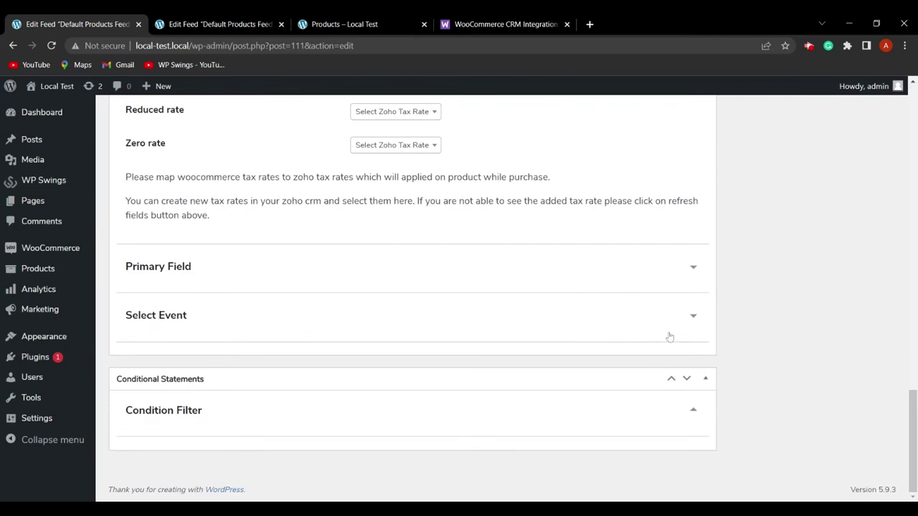
pyautogui.scroll(20, 668, 337)
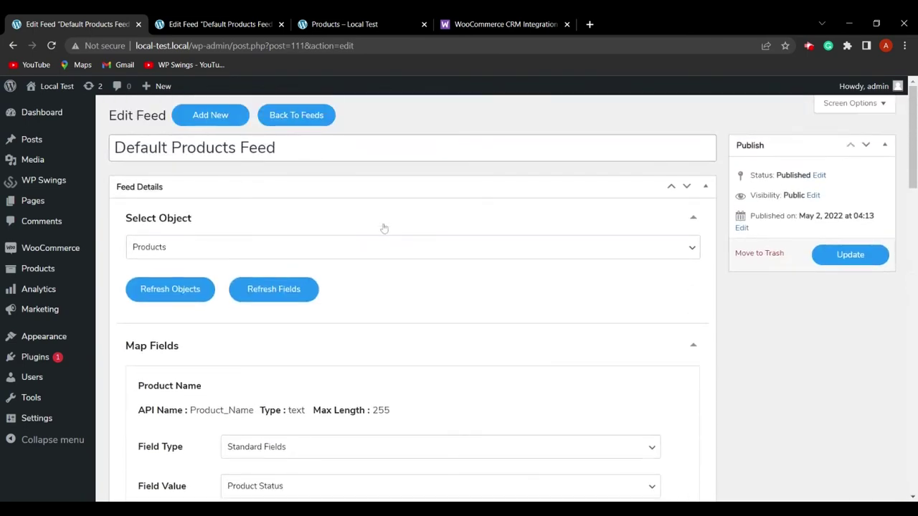
# Go back to the feeds list and open the Logs tab's Sync Log.
pyautogui.click(306, 122)
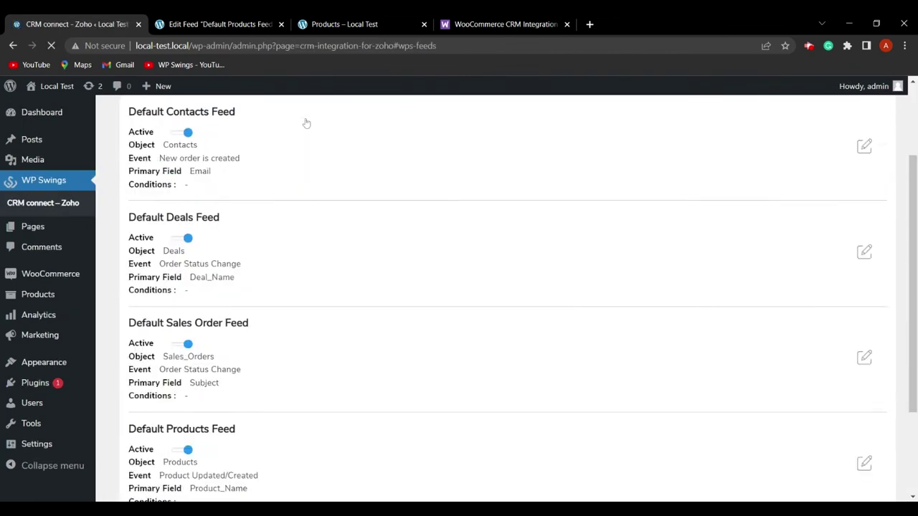
pyautogui.scroll(2, 387, 236)
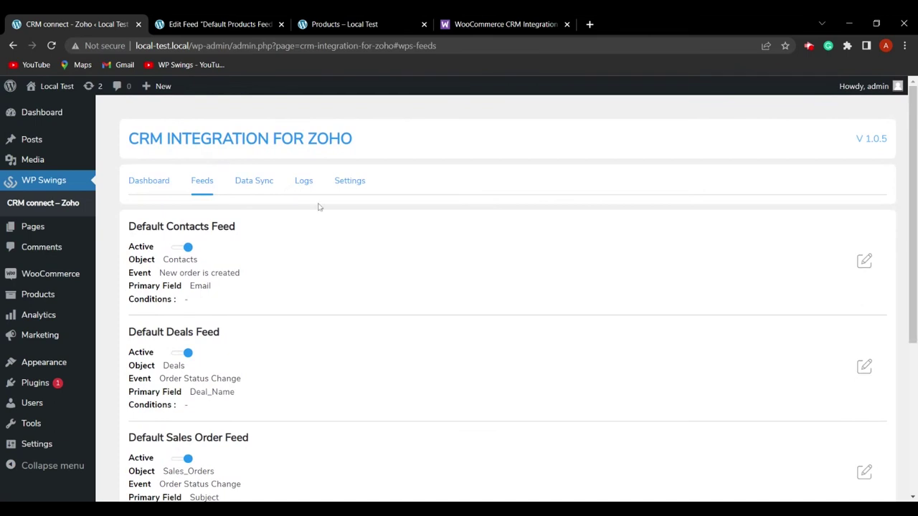
pyautogui.click(306, 183)
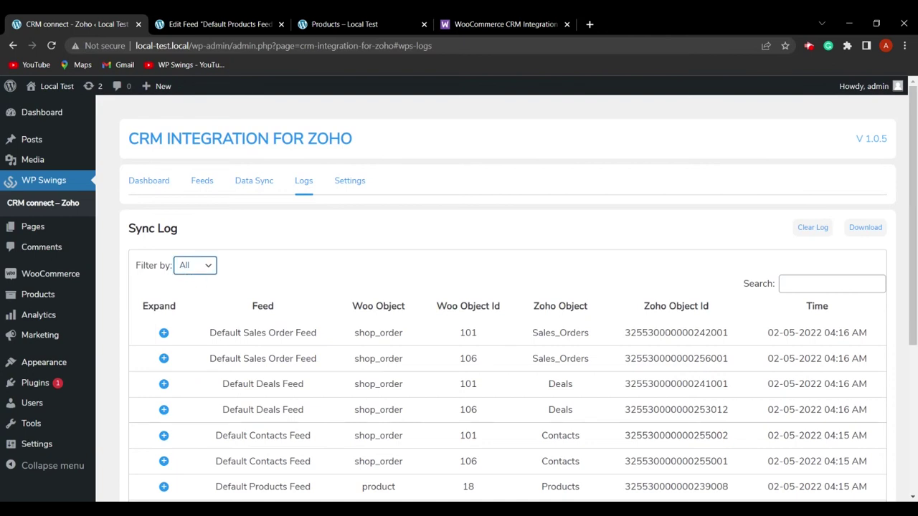
# Filter the sync log to show Errors only.
pyautogui.click(195, 269)
pyautogui.click(196, 299)
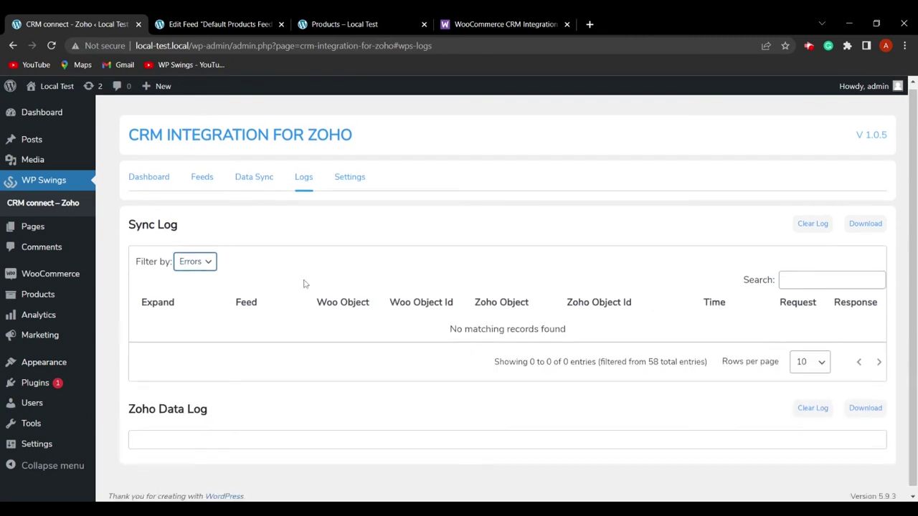
pyautogui.scroll(-1, 219, 302)
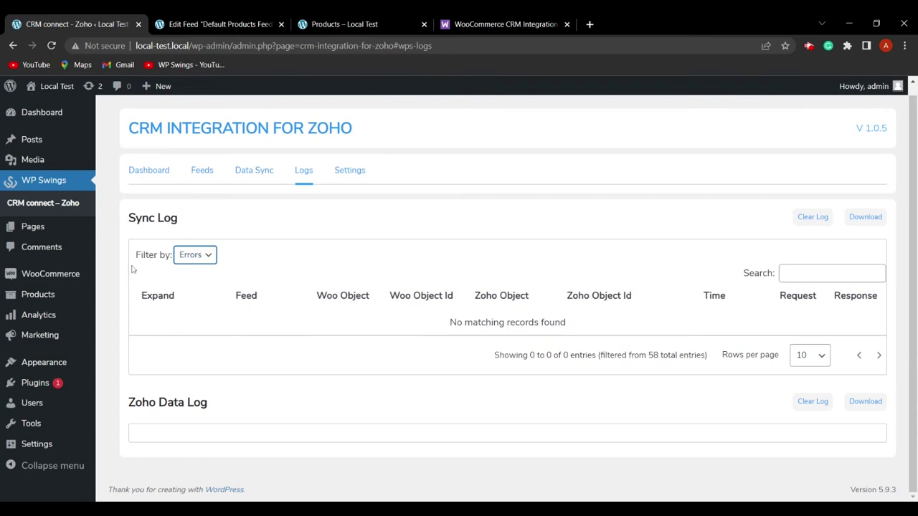
# Reset the log filter to All and open the Settings page.
pyautogui.click(205, 255)
pyautogui.click(223, 271)
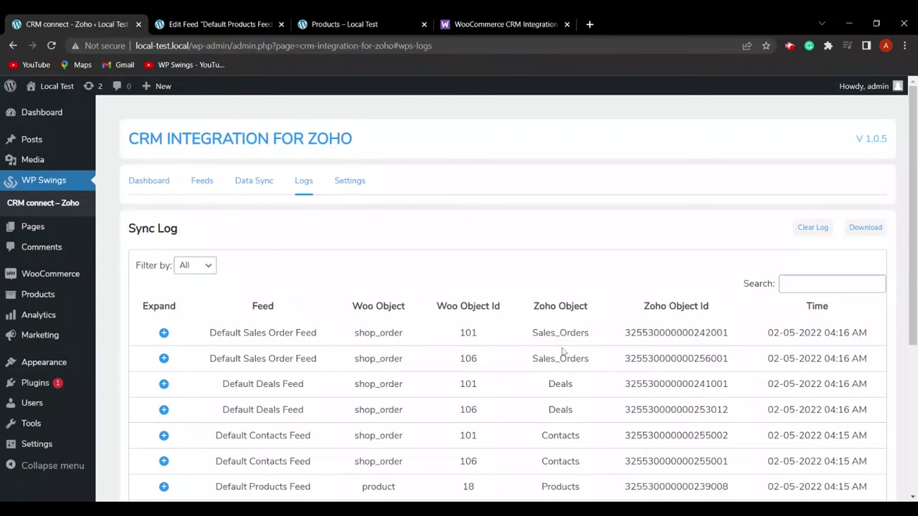
pyautogui.click(349, 184)
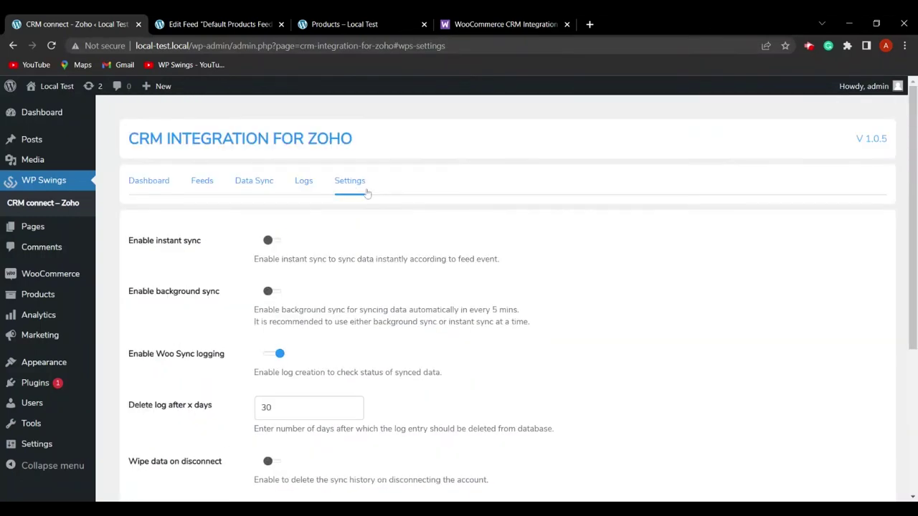
pyautogui.scroll(-1, 567, 315)
pyautogui.scroll(-1, 586, 311)
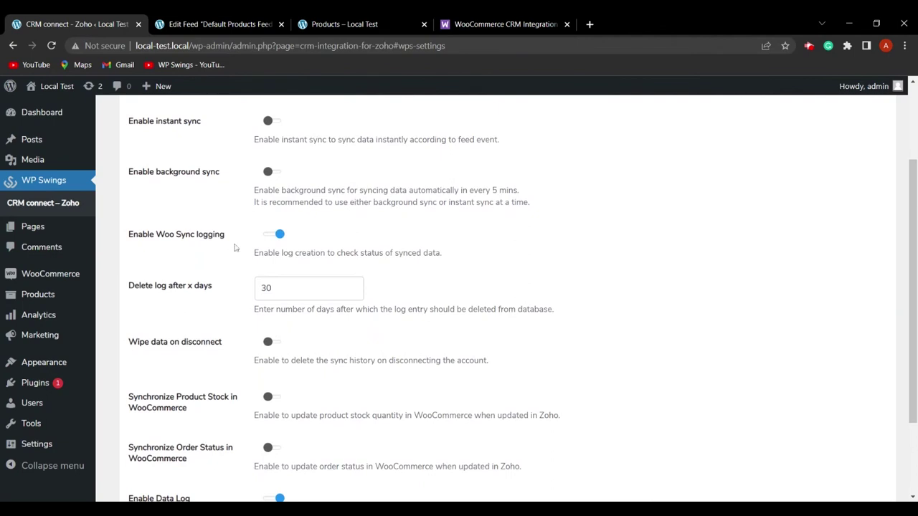
pyautogui.scroll(-2, 488, 263)
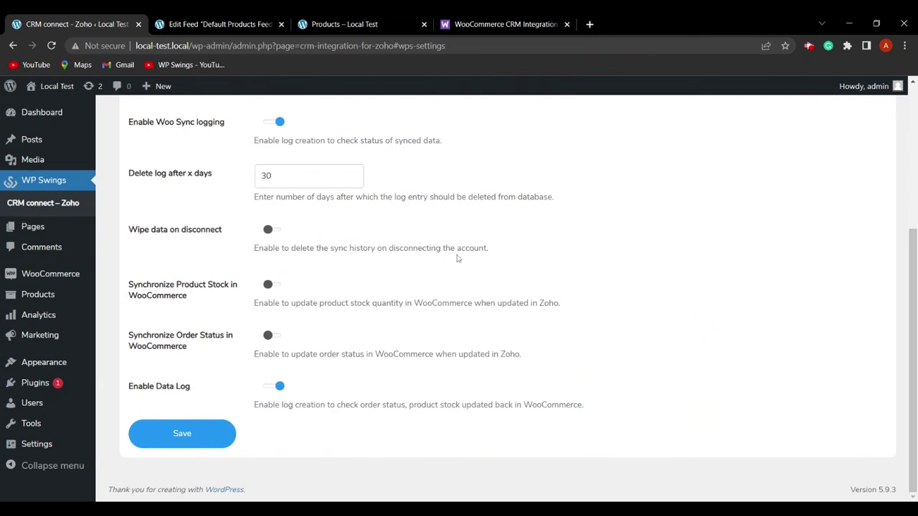
pyautogui.scroll(2, 488, 262)
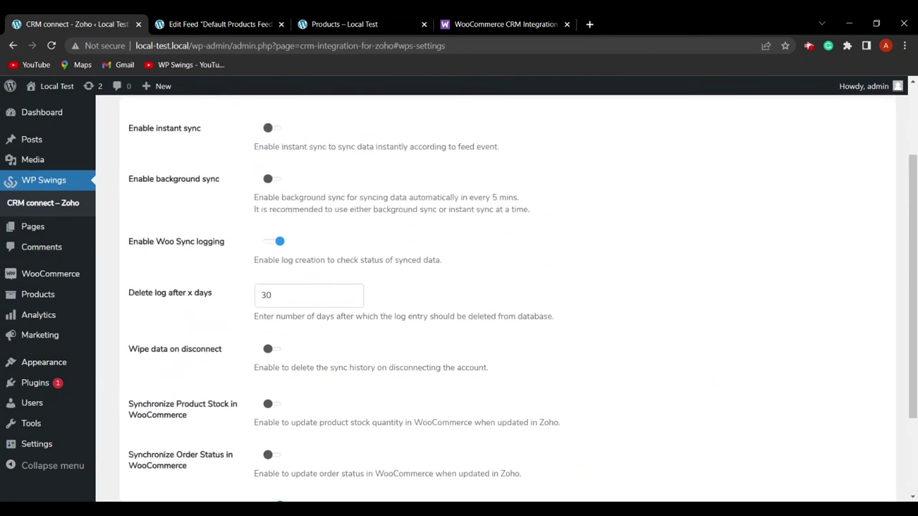
pyautogui.scroll(-2, 393, 257)
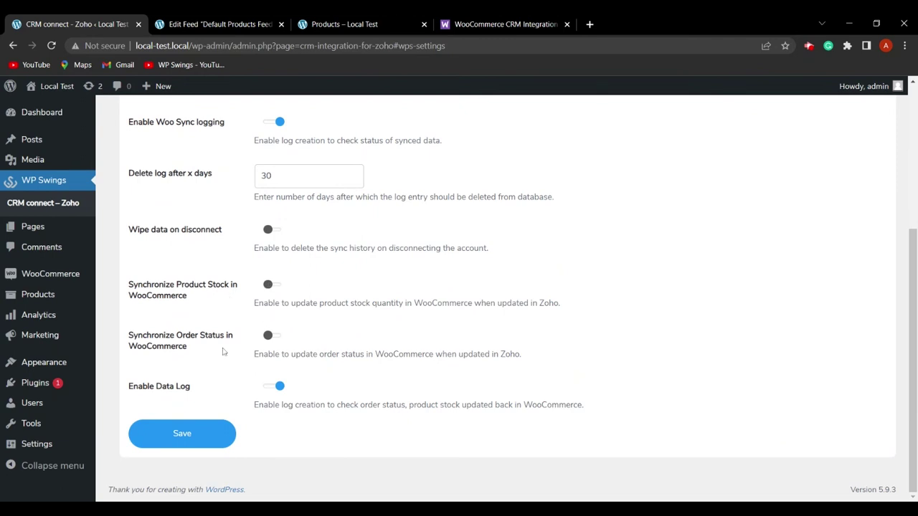
pyautogui.click(271, 337)
pyautogui.scroll(-3, 282, 343)
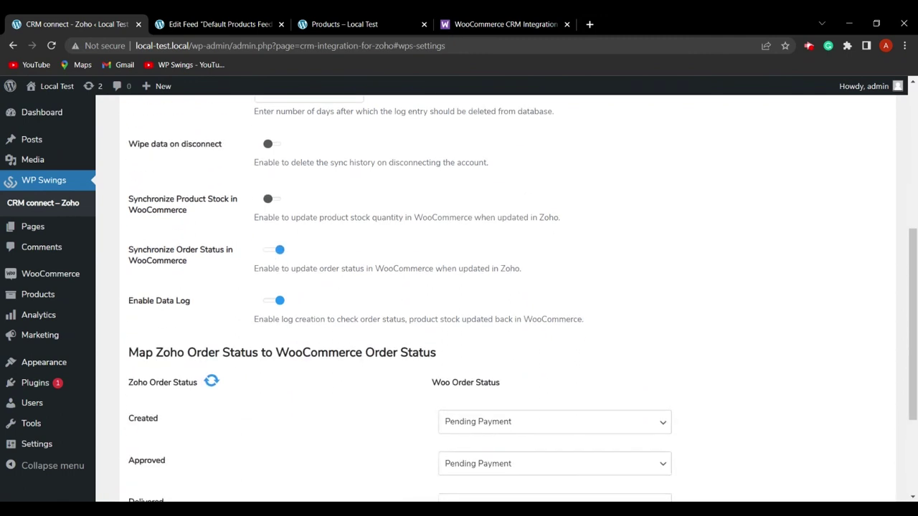
pyautogui.scroll(-2, 192, 284)
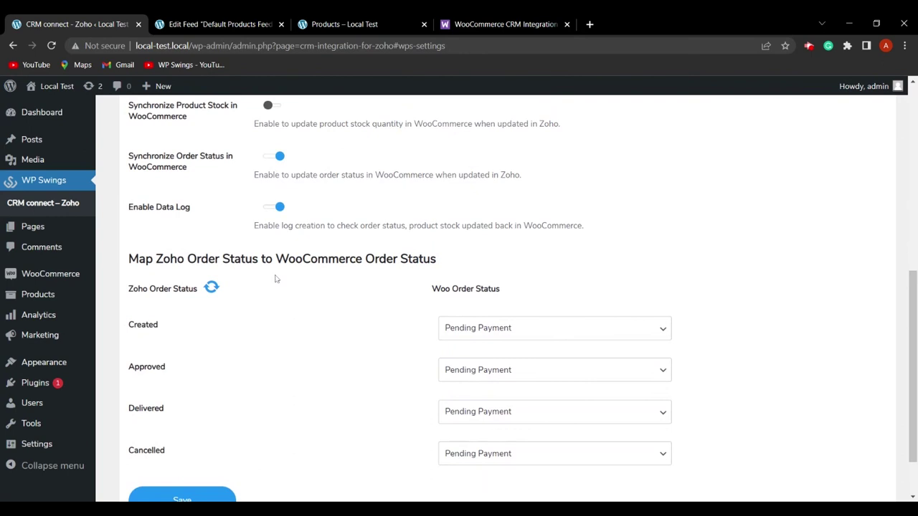
pyautogui.scroll(-1, 323, 299)
pyautogui.scroll(3, 280, 299)
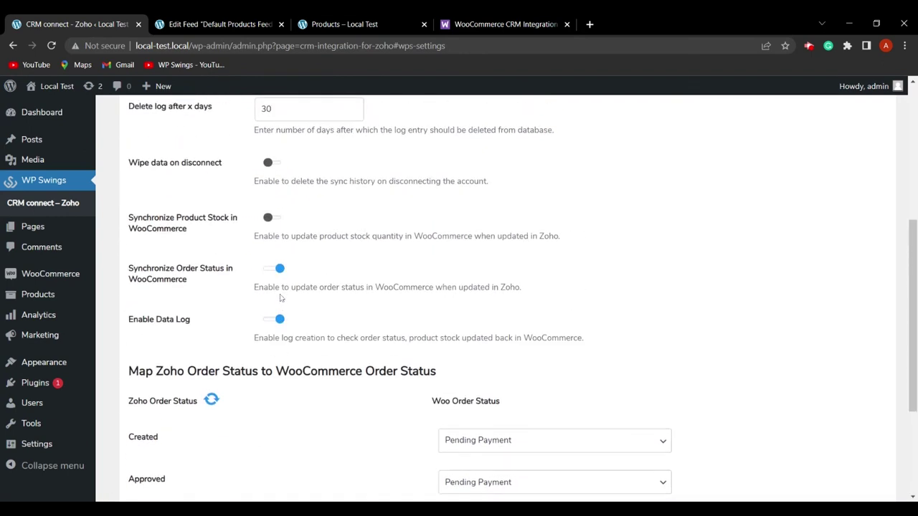
pyautogui.click(276, 218)
pyautogui.click(273, 217)
pyautogui.click(273, 268)
pyautogui.scroll(1, 351, 292)
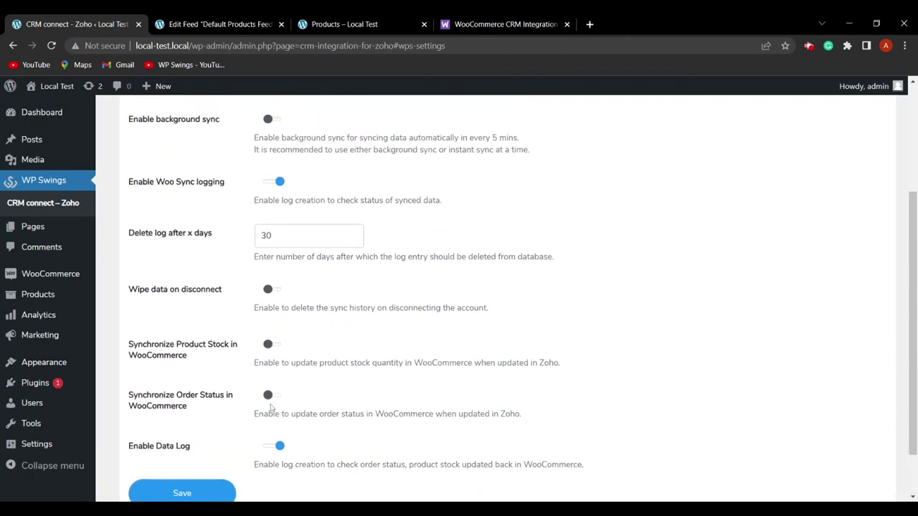
pyautogui.scroll(2, 271, 407)
pyautogui.scroll(-3, 402, 387)
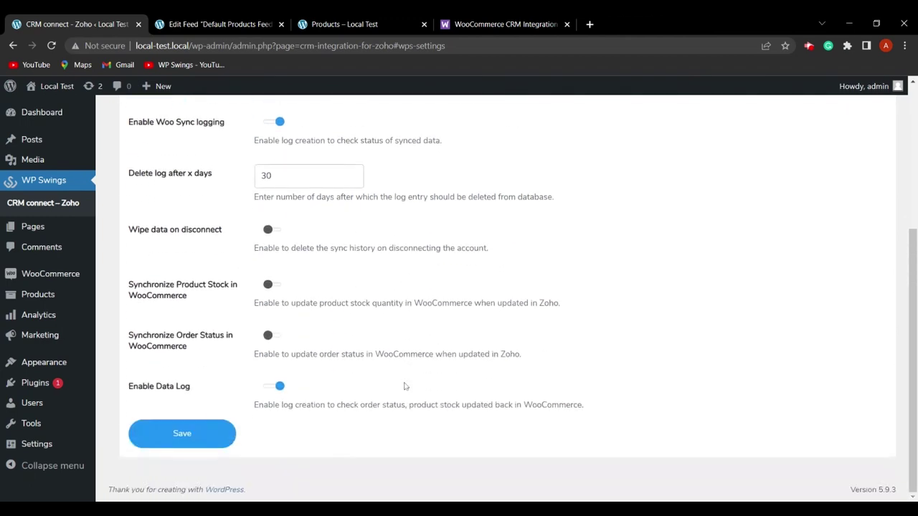